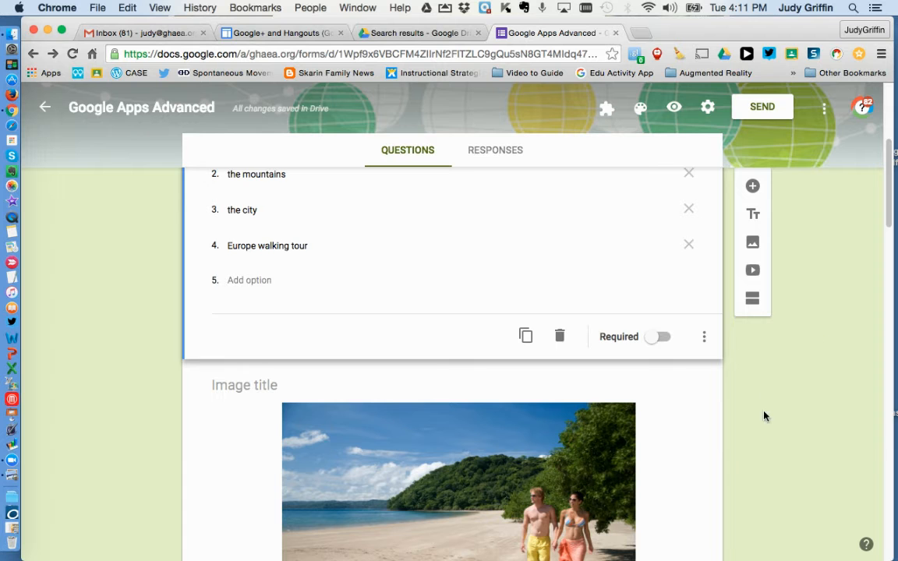
# Step: Review the form's vacation question, its image and the Beach, Mountains and City sections with their follow-up questions
pyautogui.click(656, 509)
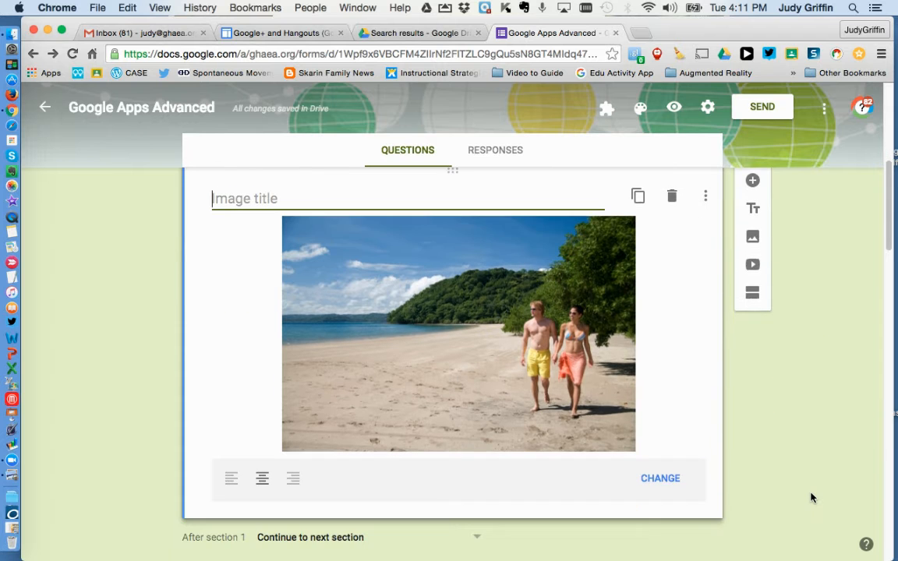
pyautogui.scroll(-10, 810, 497)
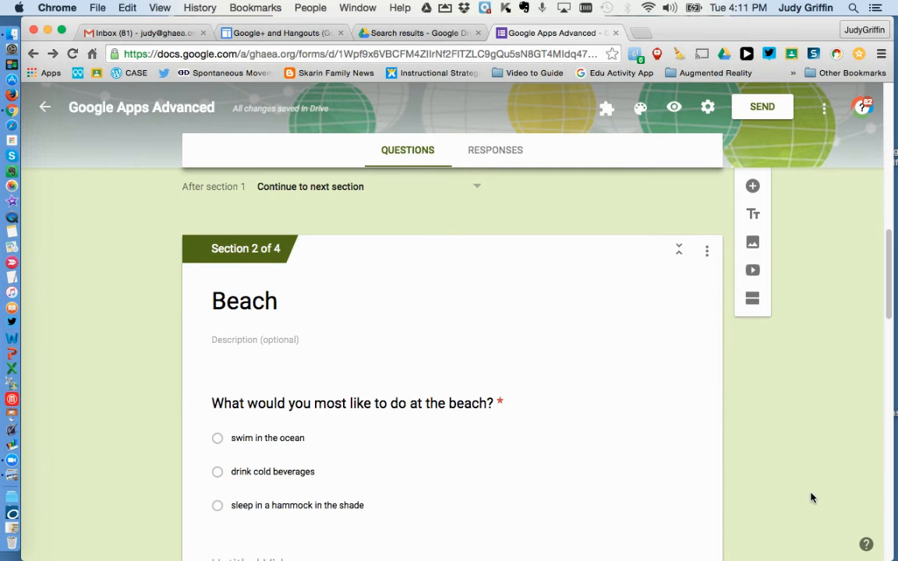
pyautogui.scroll(15, 810, 497)
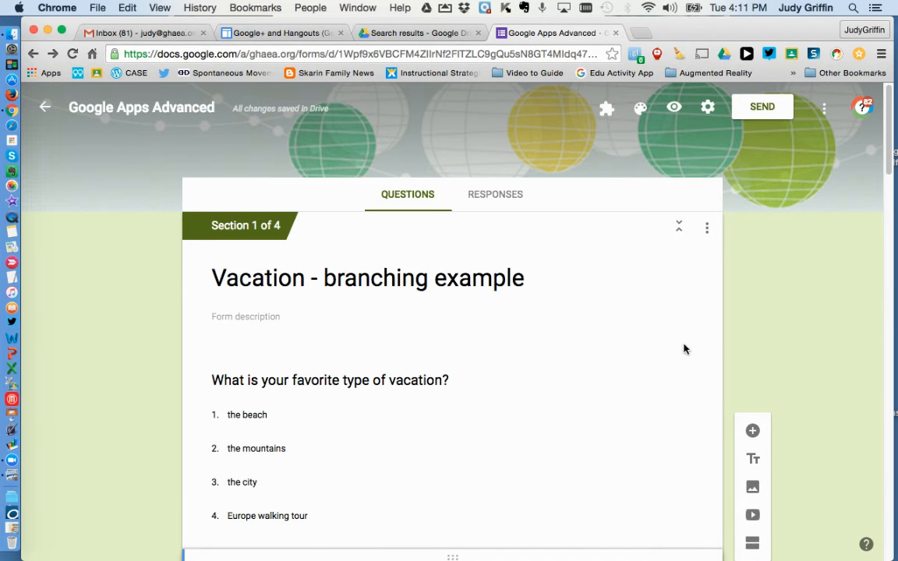
pyautogui.scroll(-12, 847, 387)
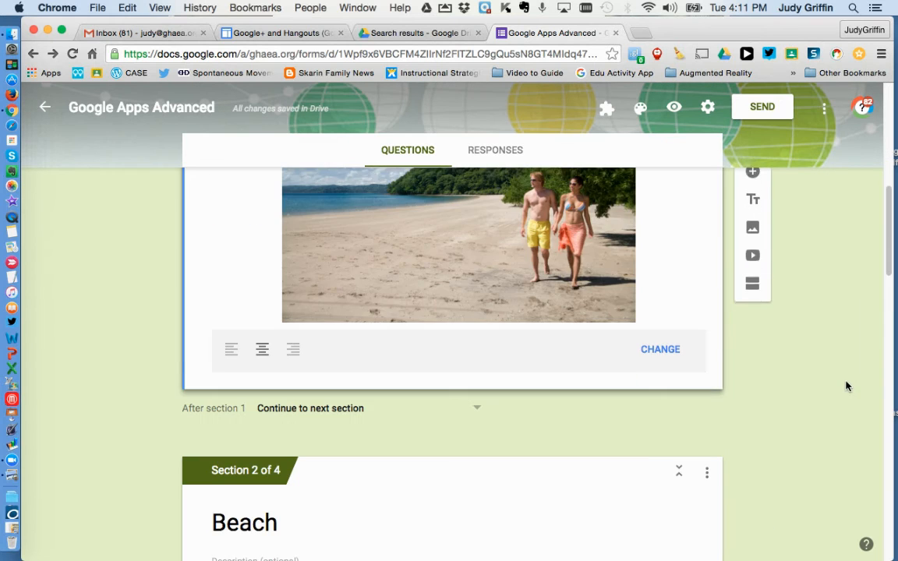
pyautogui.scroll(-2, 847, 387)
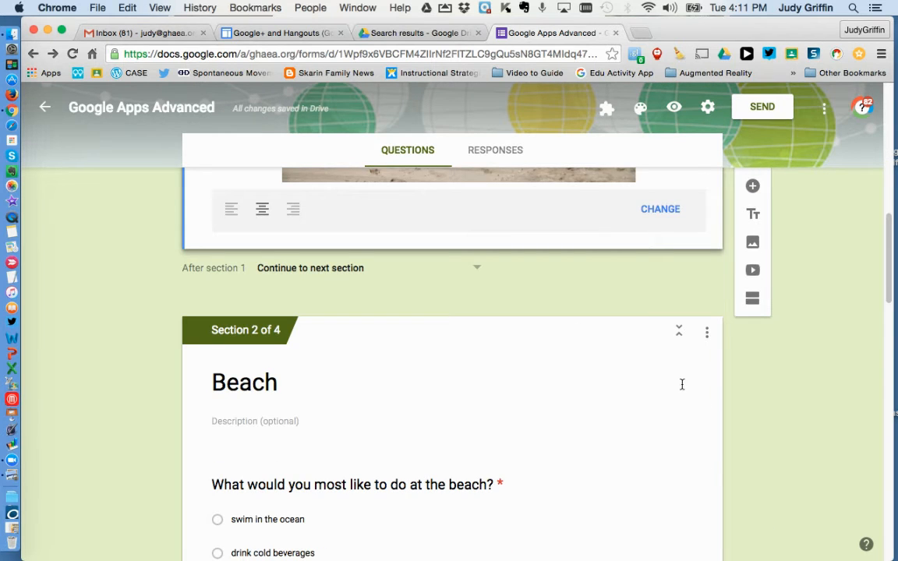
pyautogui.scroll(-9, 806, 431)
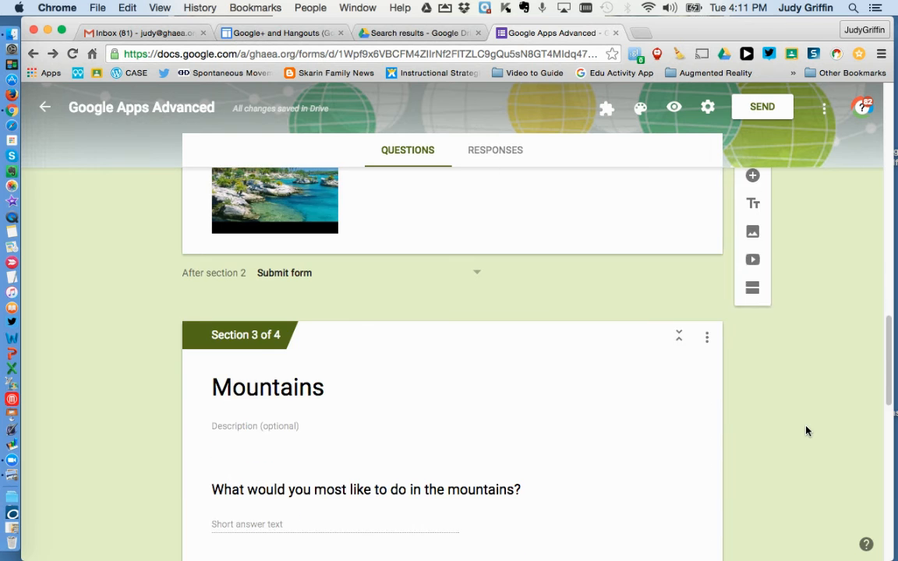
pyautogui.scroll(-3, 806, 430)
pyautogui.scroll(-5, 807, 431)
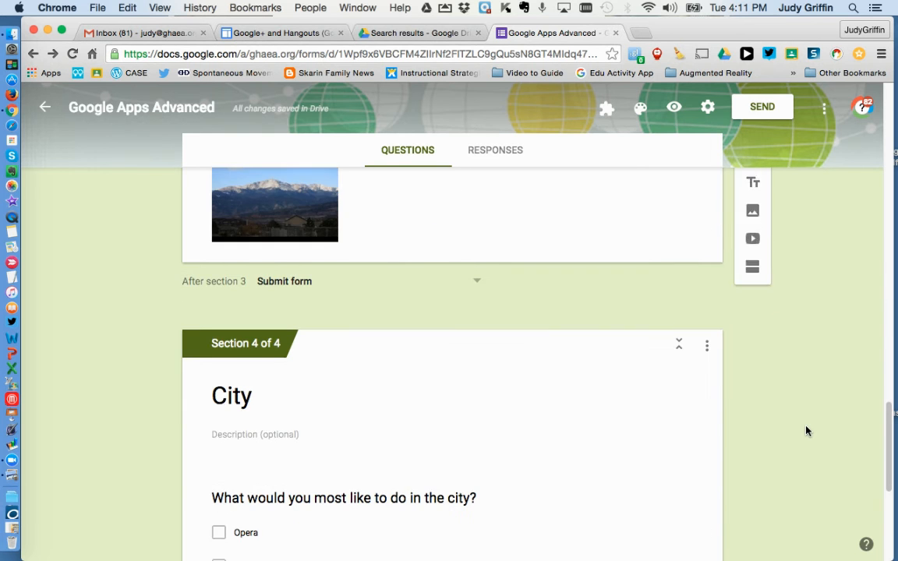
pyautogui.scroll(-1, 807, 431)
pyautogui.scroll(-2, 806, 431)
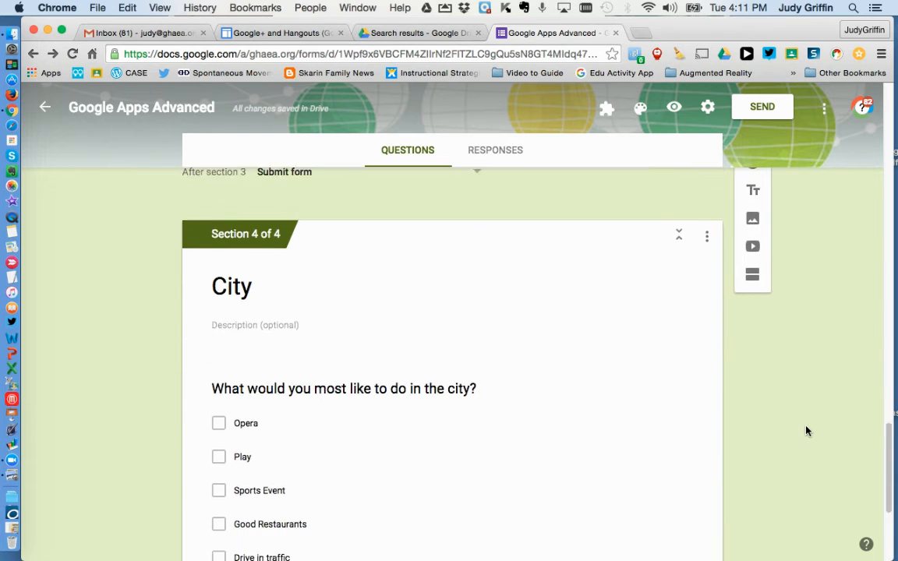
pyautogui.scroll(-2, 807, 431)
pyautogui.scroll(3, 807, 431)
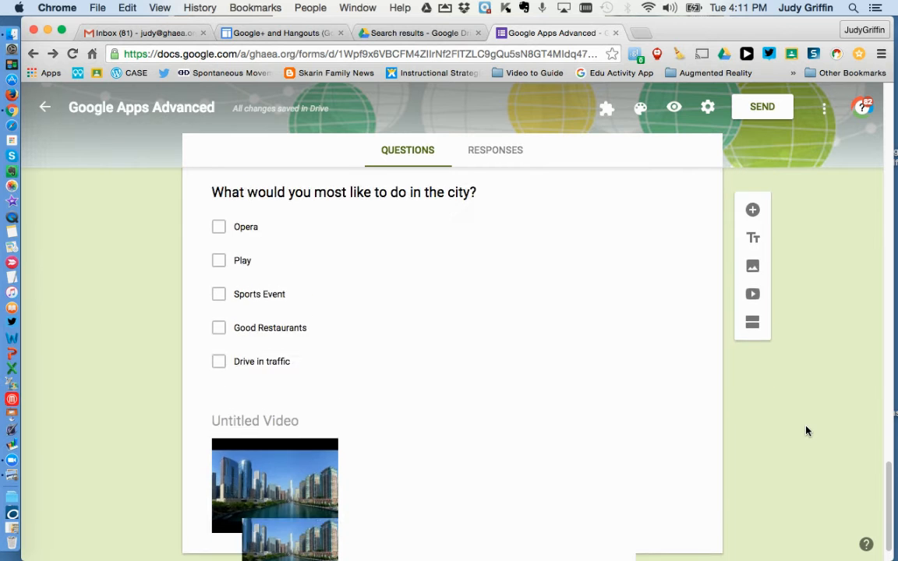
pyautogui.scroll(-2, 807, 431)
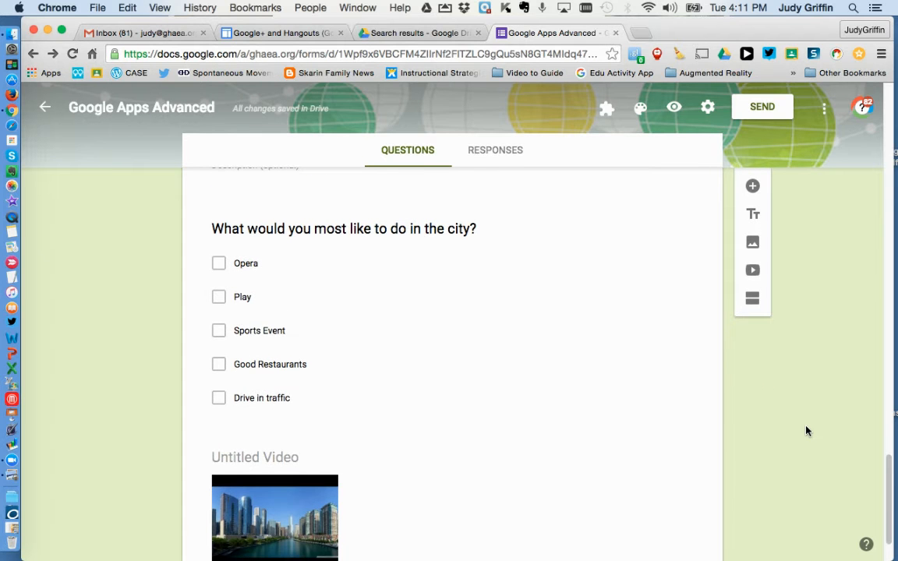
# Step: Add a new section after the City section's video and title it "Europe Walking tour"
pyautogui.click(604, 398)
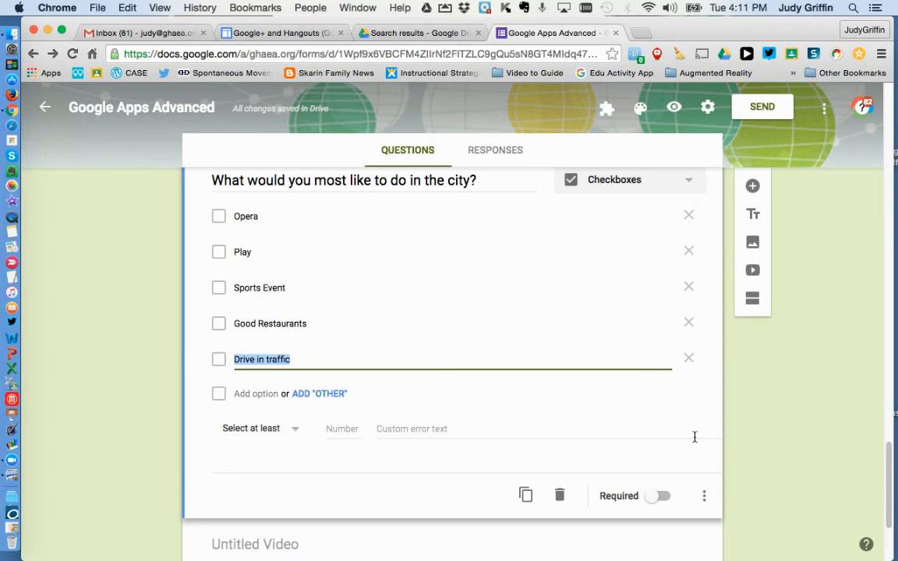
pyautogui.scroll(-4, 869, 487)
pyautogui.click(674, 427)
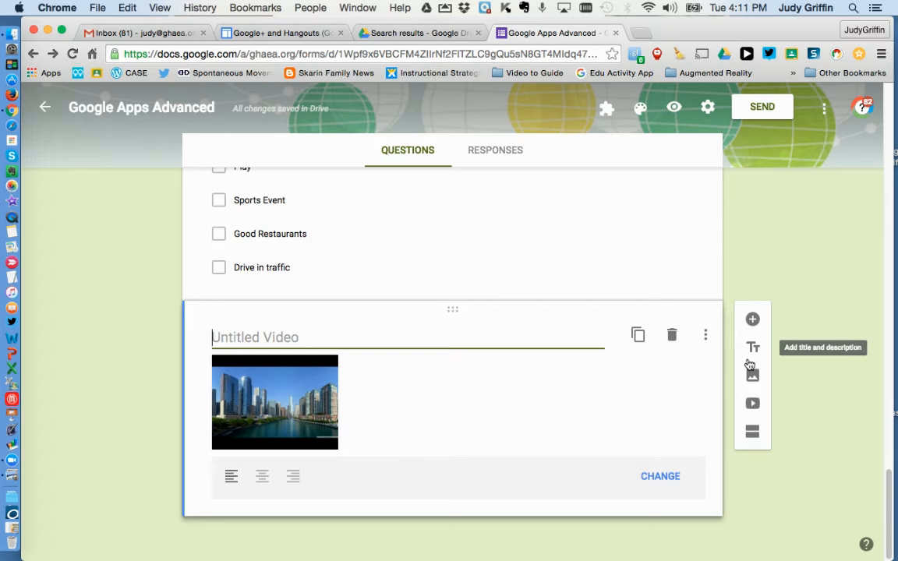
pyautogui.click(753, 435)
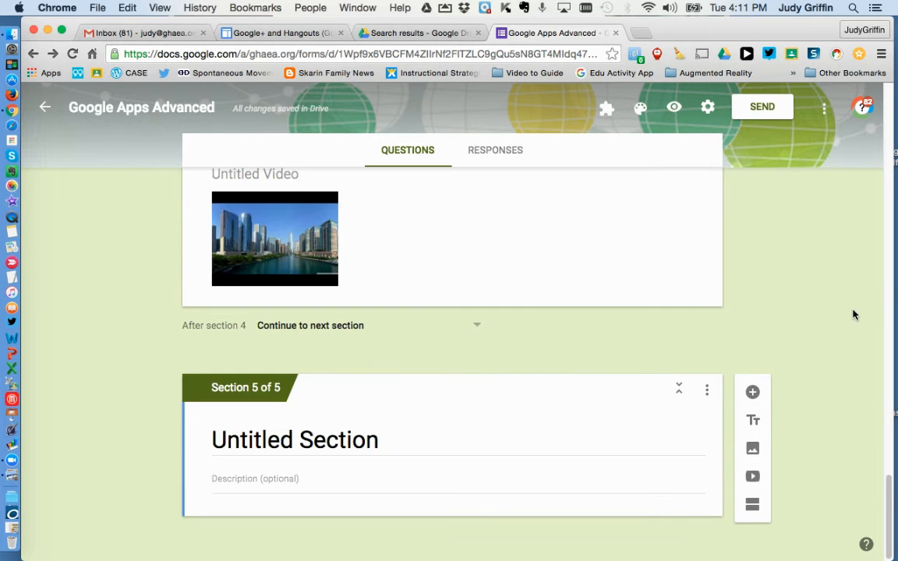
pyautogui.click(384, 438)
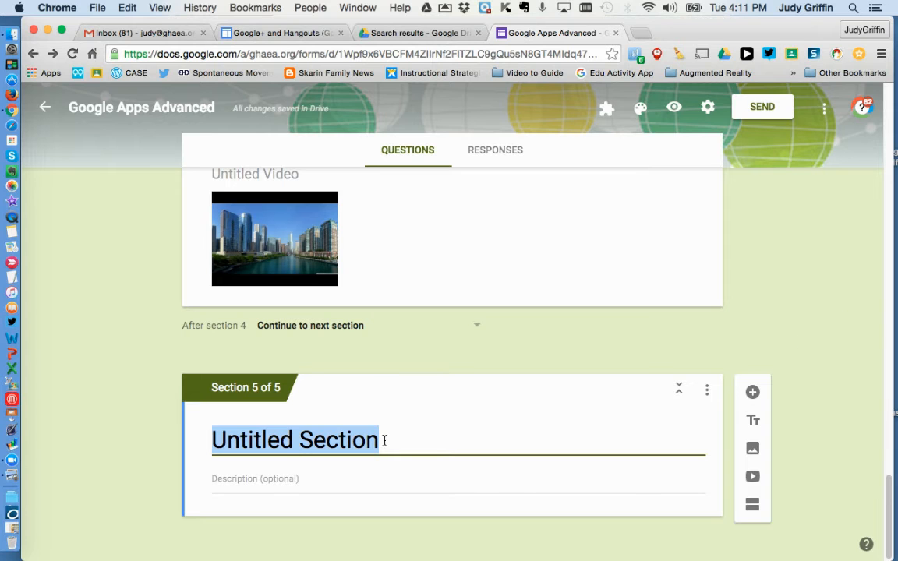
pyautogui.write('Eu')
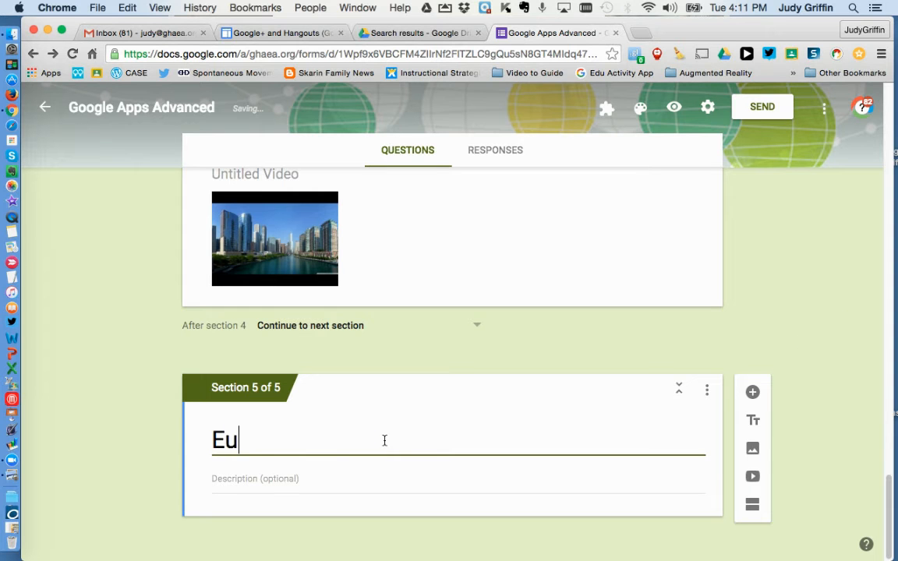
pyautogui.write('rope Wa')
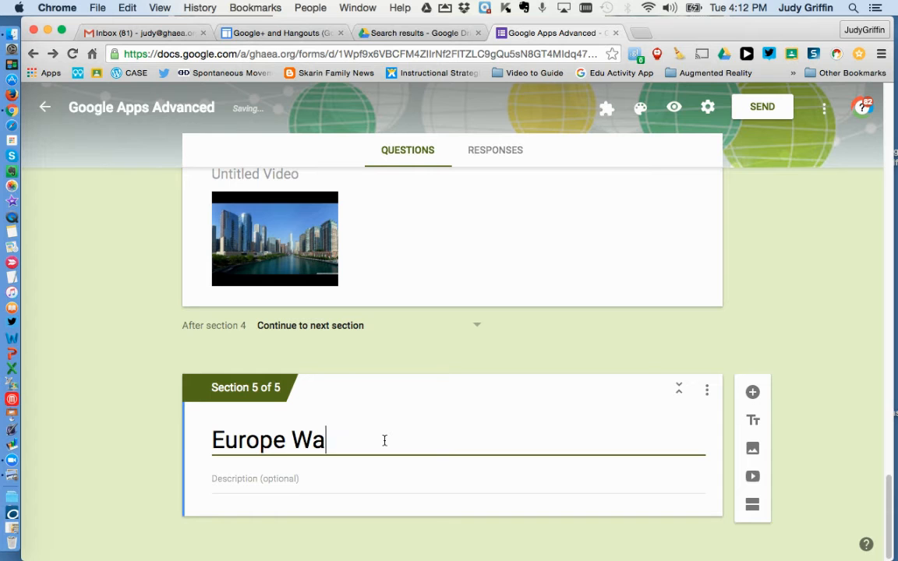
pyautogui.write('lking tour')
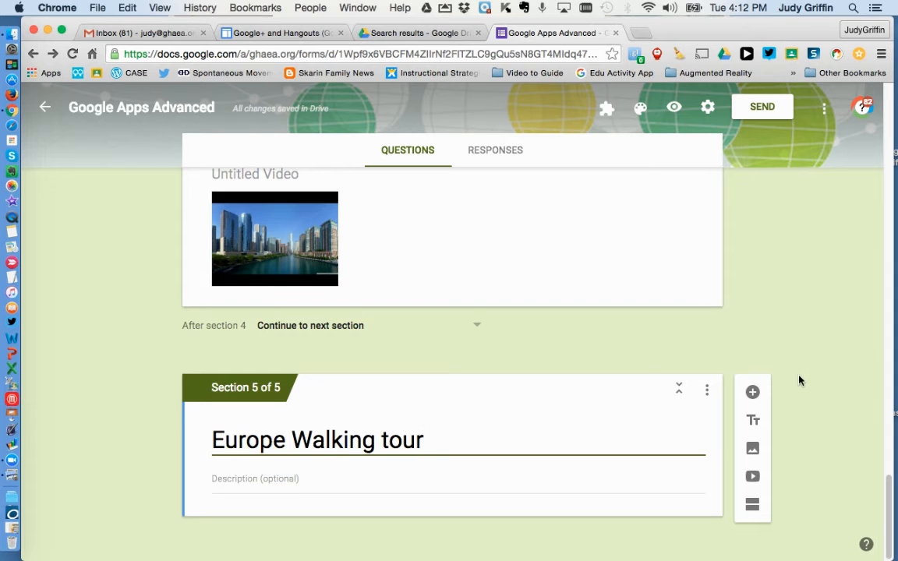
# Step: Add a multiple choice question reading "Where in Europe?" to the Europe Walking tour section
pyautogui.click(754, 393)
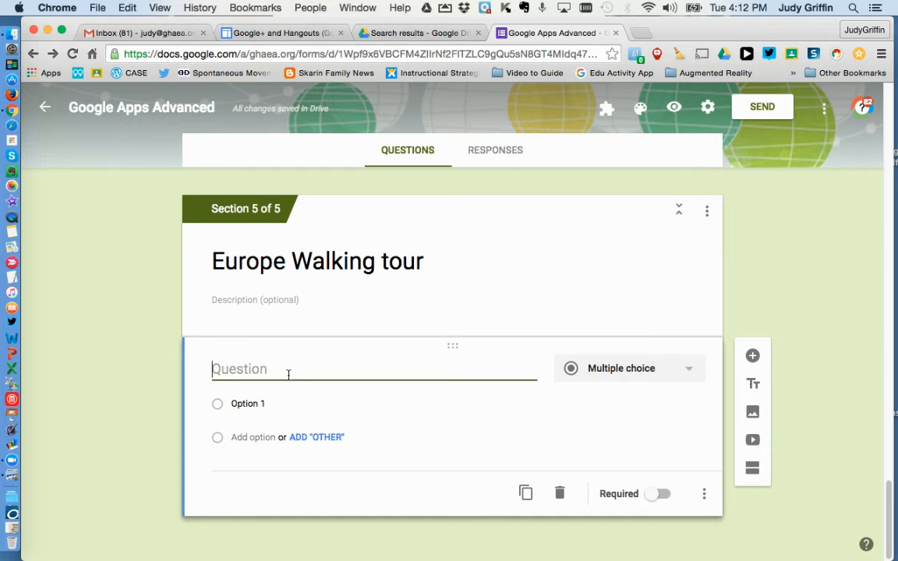
pyautogui.write('Where in ')
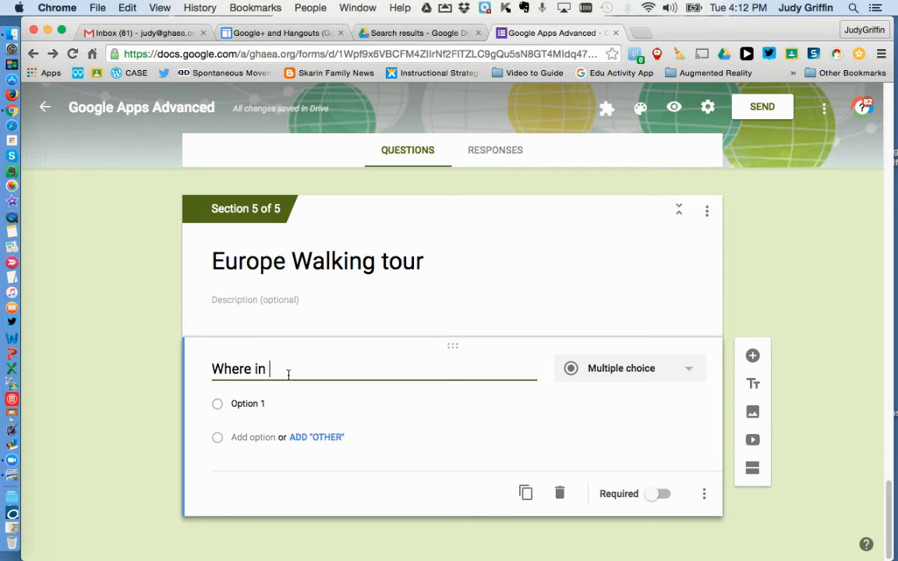
pyautogui.write('Europe?')
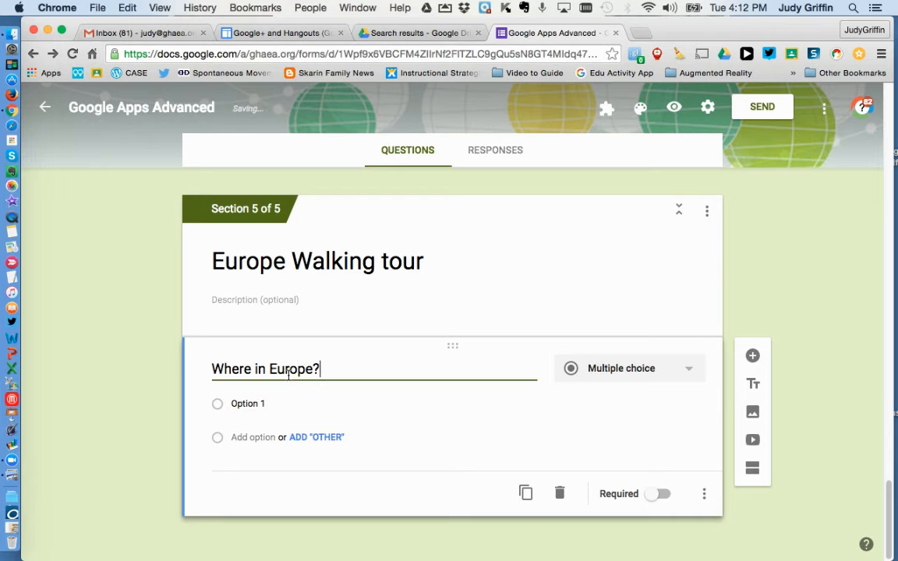
# Step: Give the "Where in Europe?" question the answer options London, Germany, Ireland and Italy
pyautogui.click(262, 403)
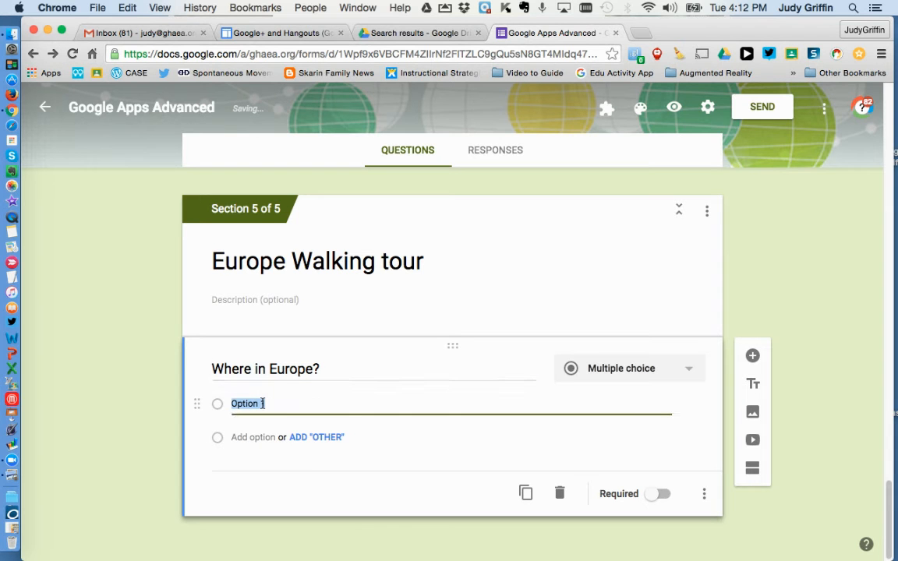
pyautogui.write('London')
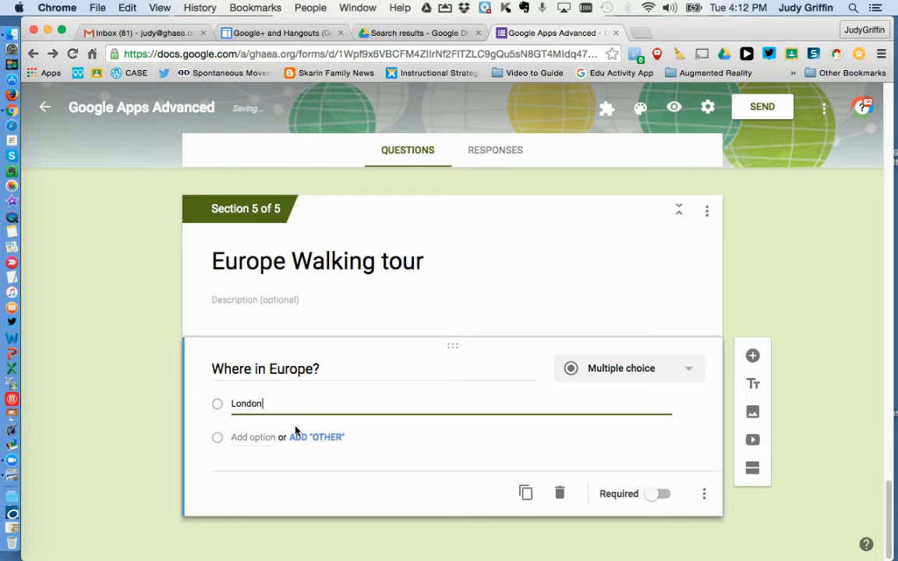
pyautogui.click(260, 437)
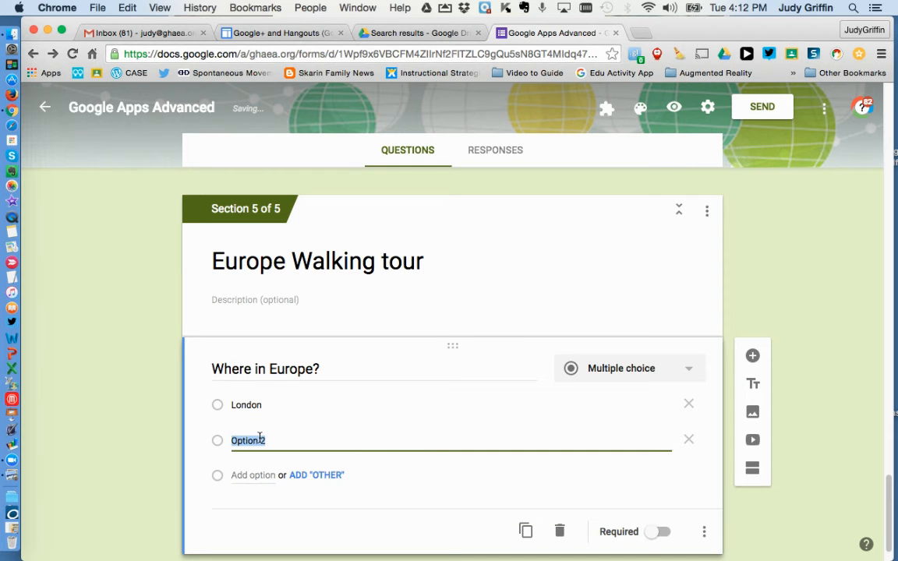
pyautogui.write('Germany')
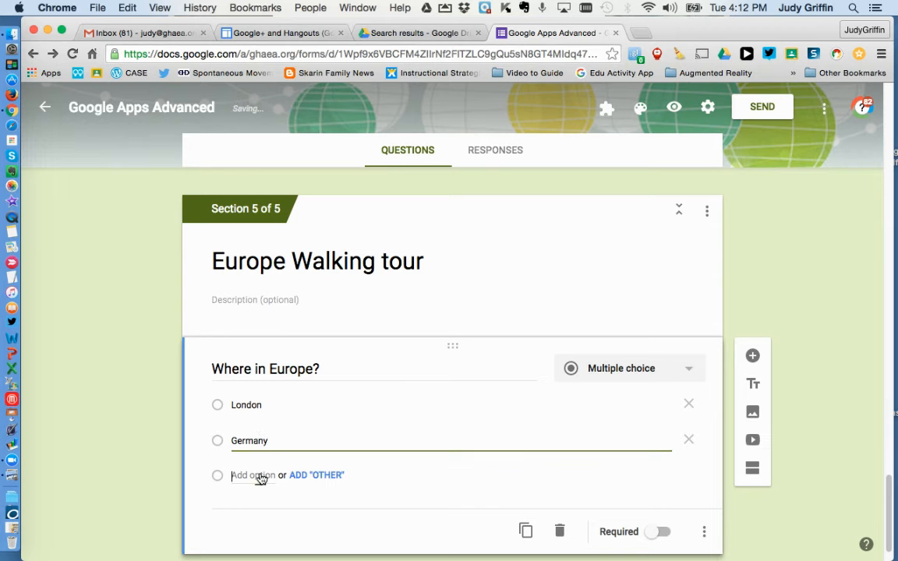
pyautogui.click(263, 474)
pyautogui.write('Ireland')
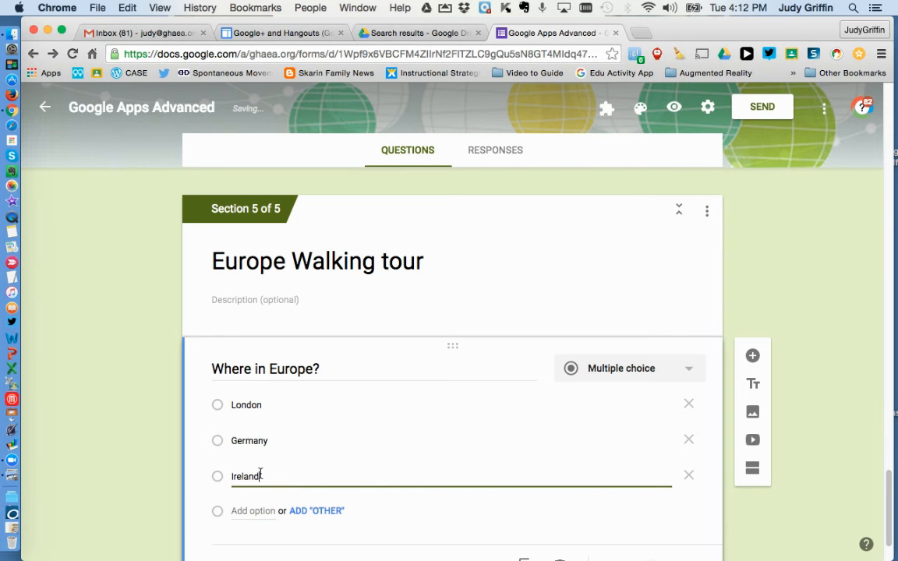
pyautogui.click(260, 511)
pyautogui.write('Italy')
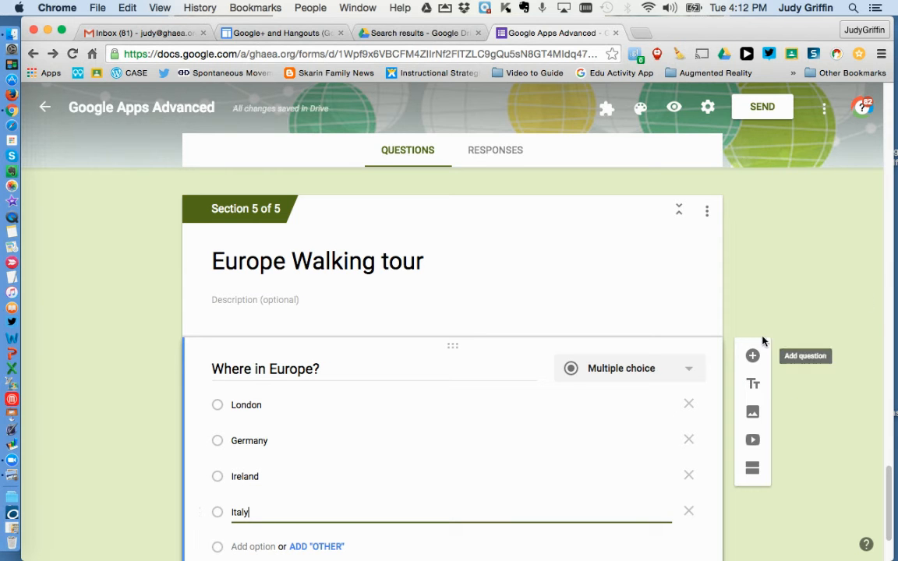
# Step: Turn on "Go to section based on answer" for the favorite type of vacation question in section 1
pyautogui.moveTo(887, 473); pyautogui.dragTo(893, 87)
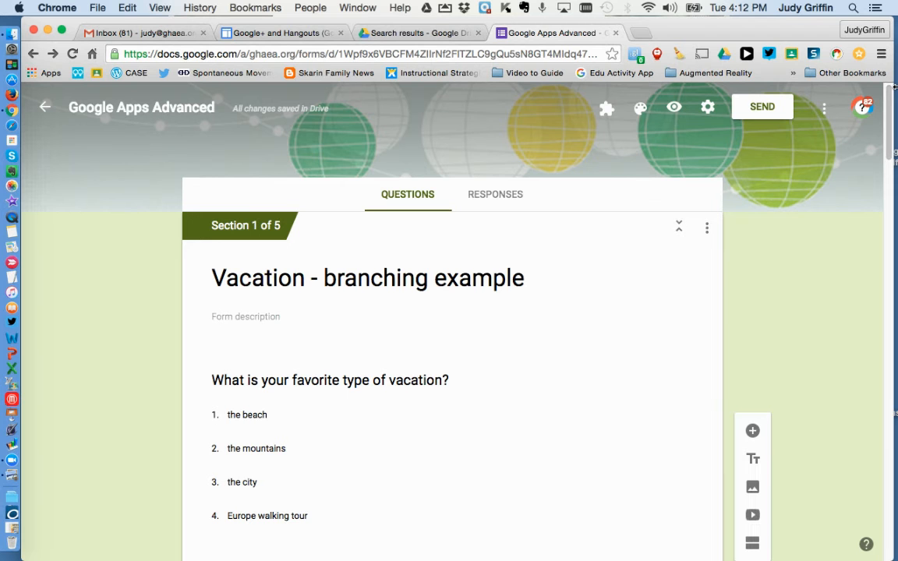
pyautogui.scroll(-3, 890, 148)
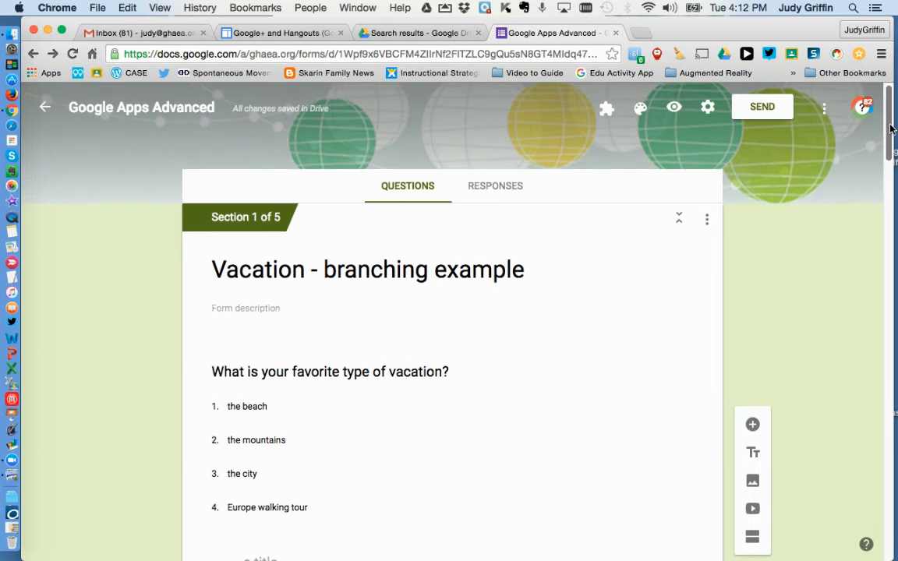
pyautogui.moveTo(891, 141); pyautogui.dragTo(890, 155)
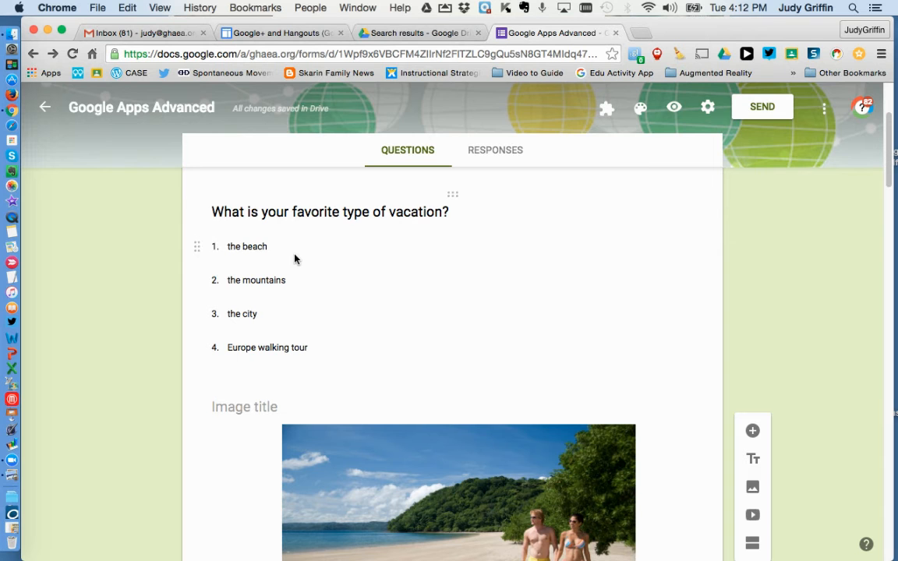
pyautogui.click(550, 282)
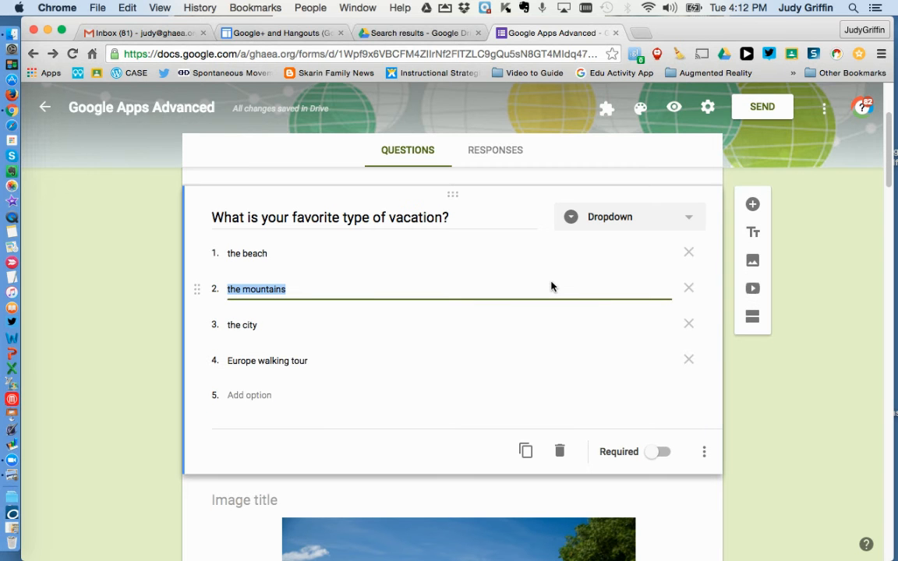
pyautogui.click(705, 455)
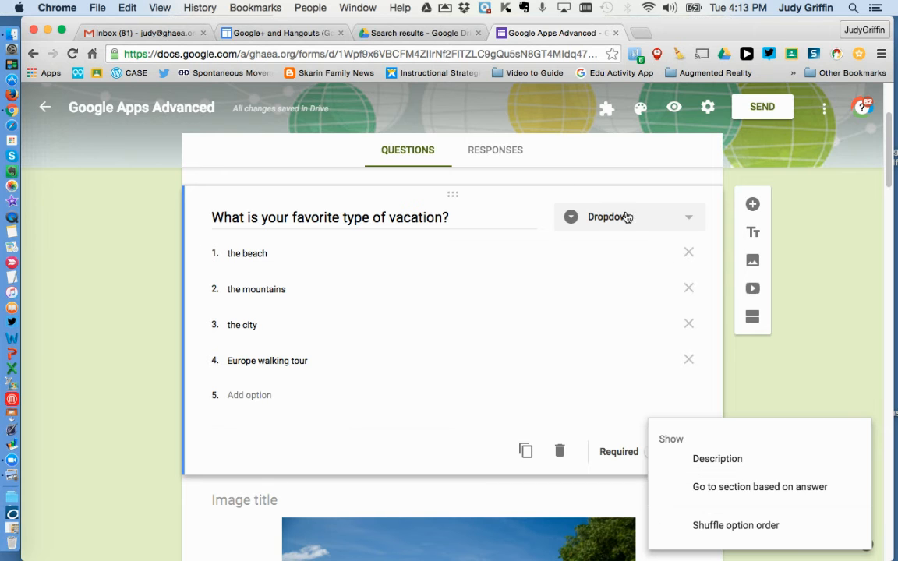
pyautogui.click(744, 489)
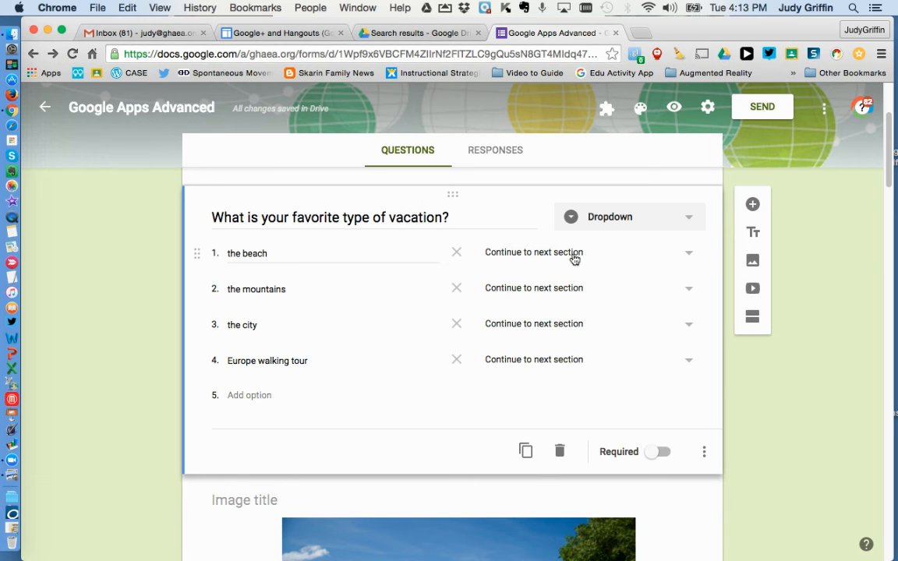
# Step: Route the beach answer to section 2, the mountains to section 3, the city to section 4 and Europe walking tour to section 5
pyautogui.click(689, 257)
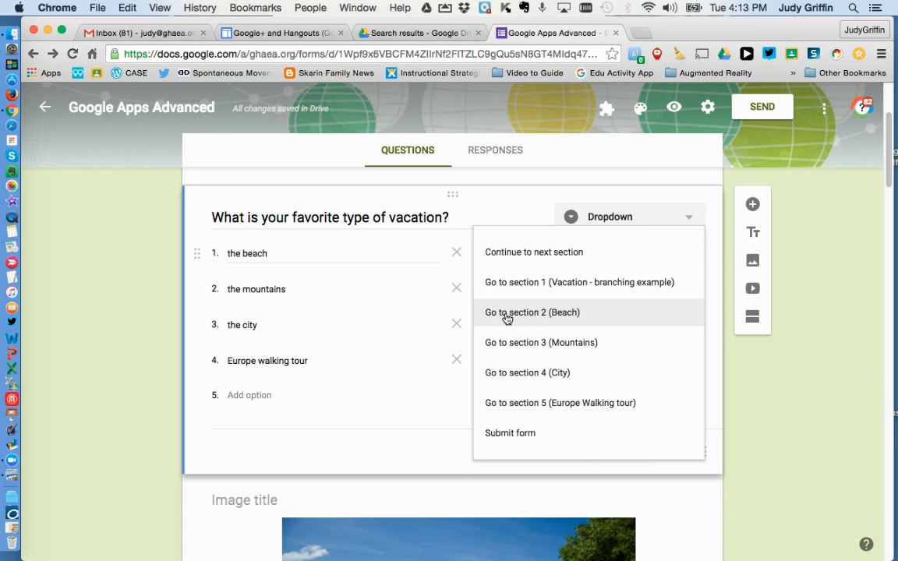
pyautogui.click(569, 313)
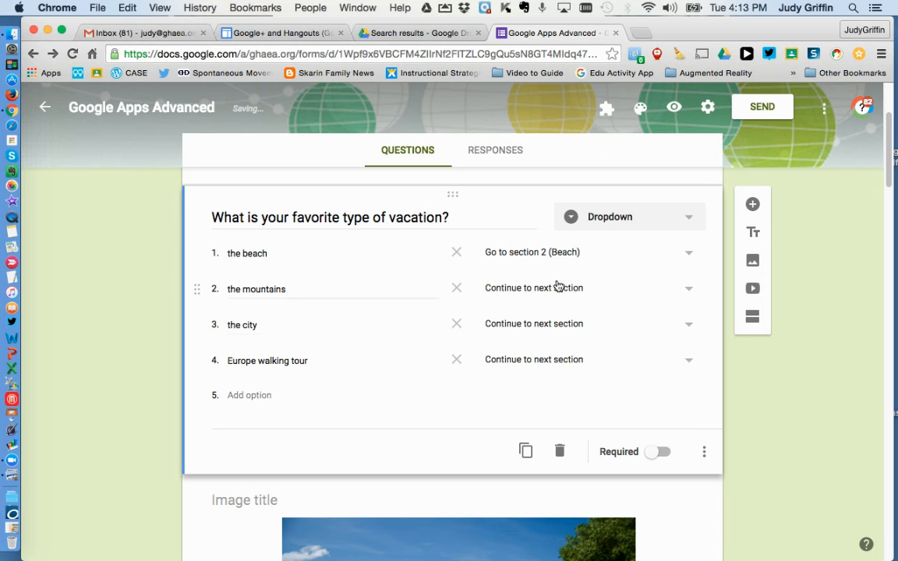
pyautogui.click(682, 289)
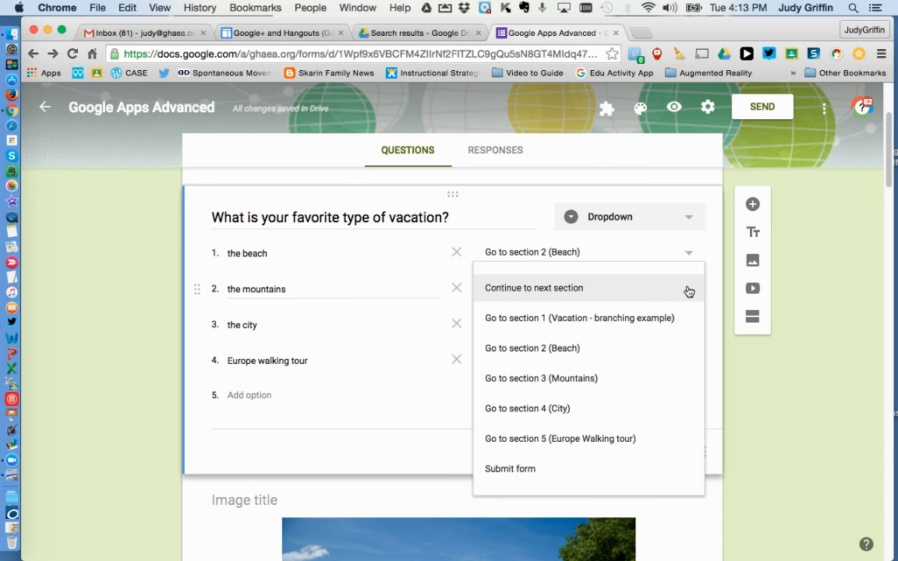
pyautogui.click(517, 385)
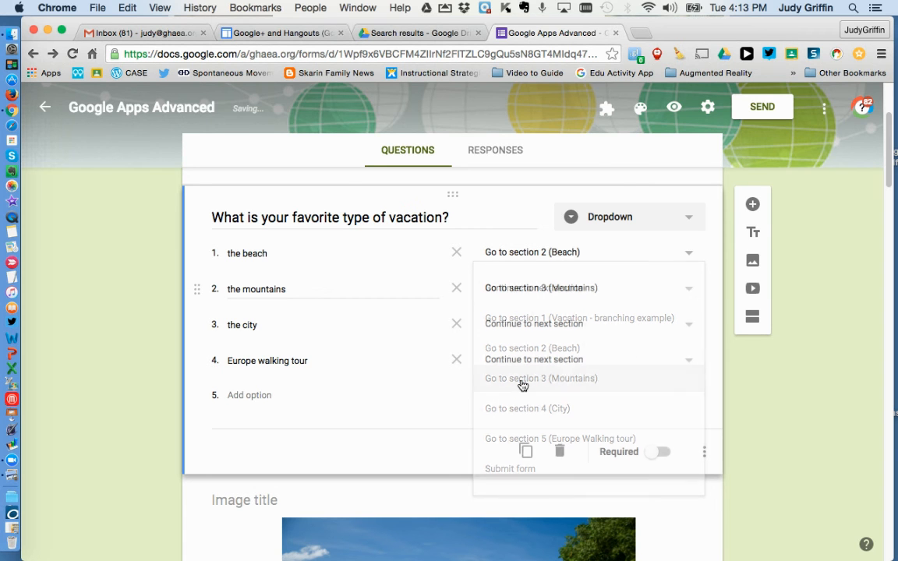
pyautogui.click(561, 331)
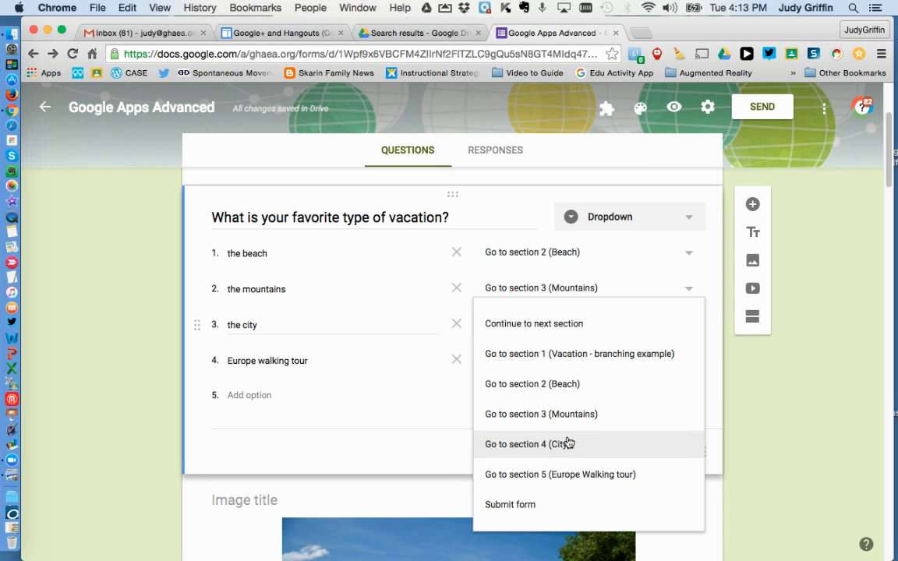
pyautogui.click(568, 443)
pyautogui.click(568, 359)
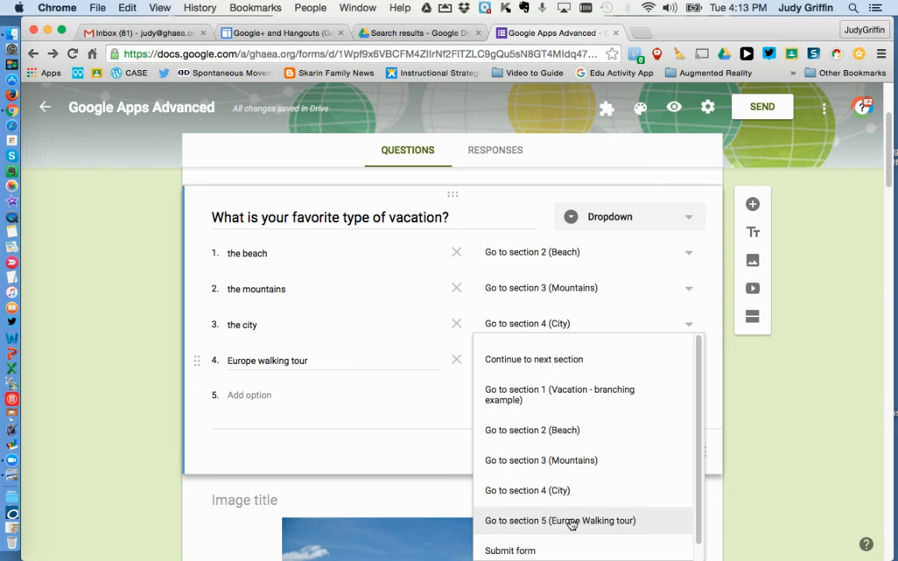
pyautogui.click(571, 521)
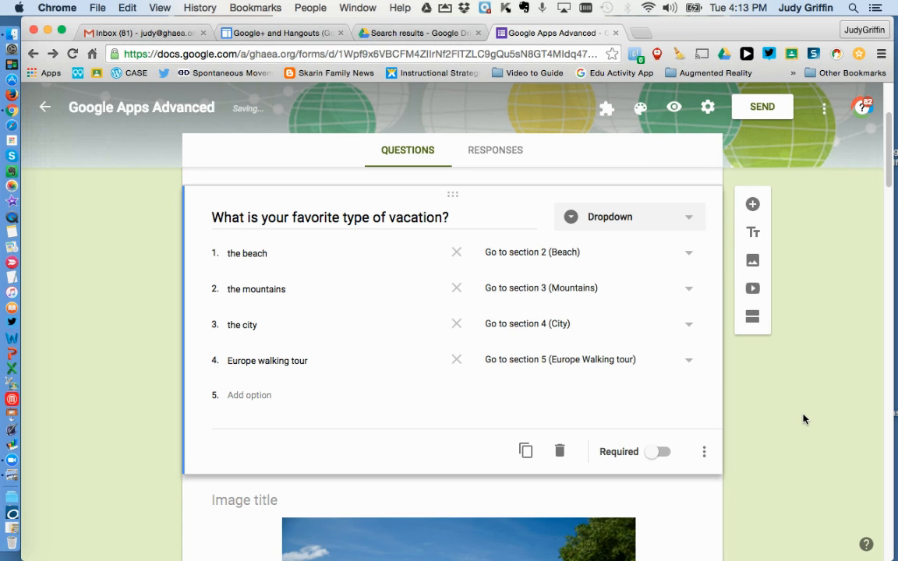
# Step: Make the favorite type of vacation question required
pyautogui.scroll(-2, 803, 419)
pyautogui.scroll(-2, 805, 419)
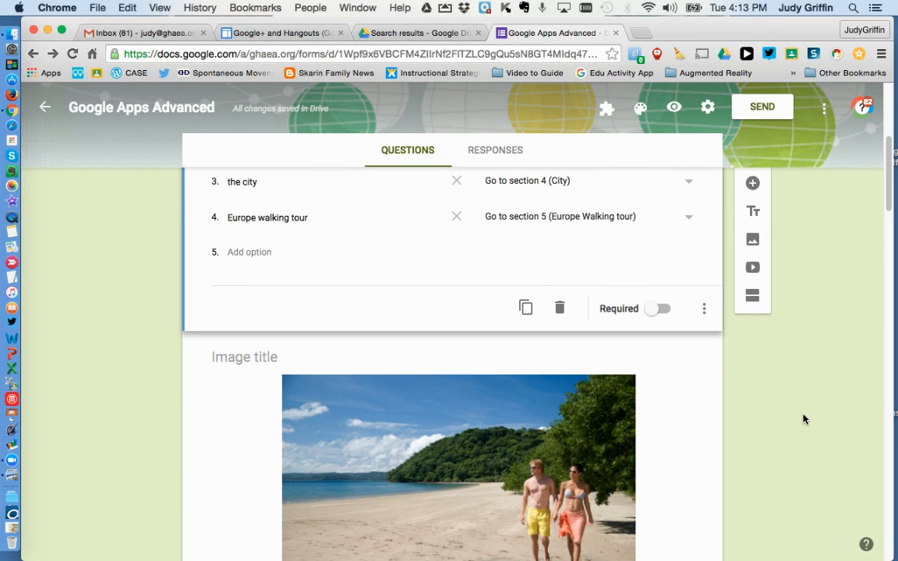
pyautogui.click(657, 311)
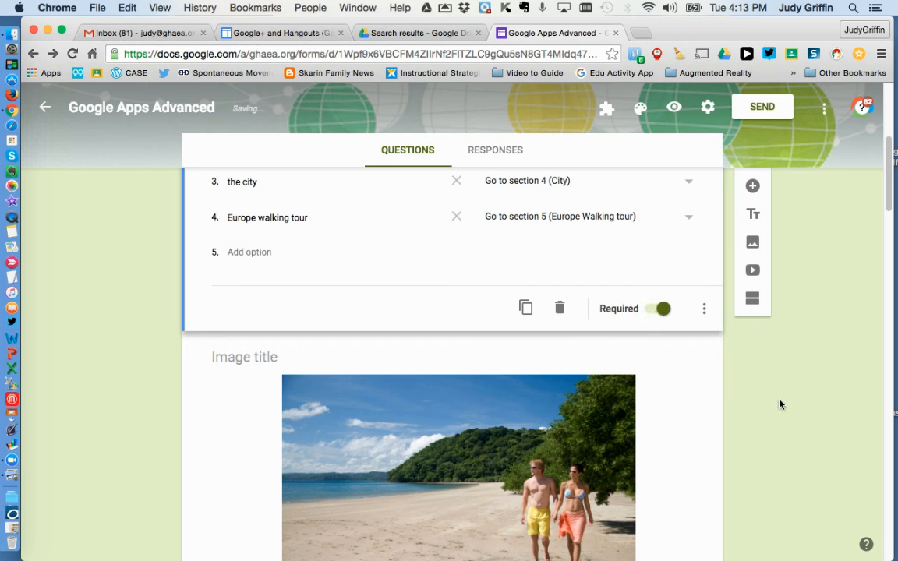
pyautogui.scroll(-5, 784, 410)
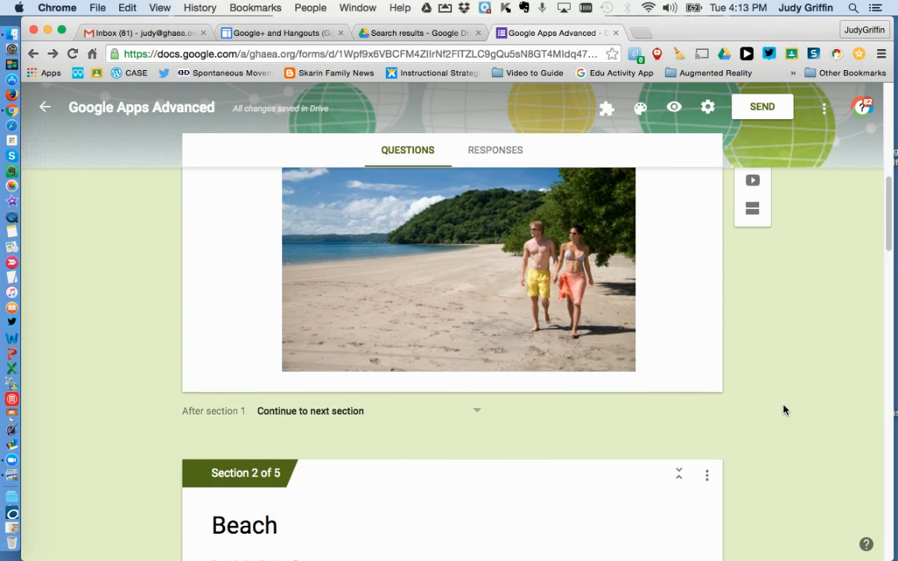
pyautogui.scroll(-3, 784, 409)
pyautogui.scroll(10, 784, 410)
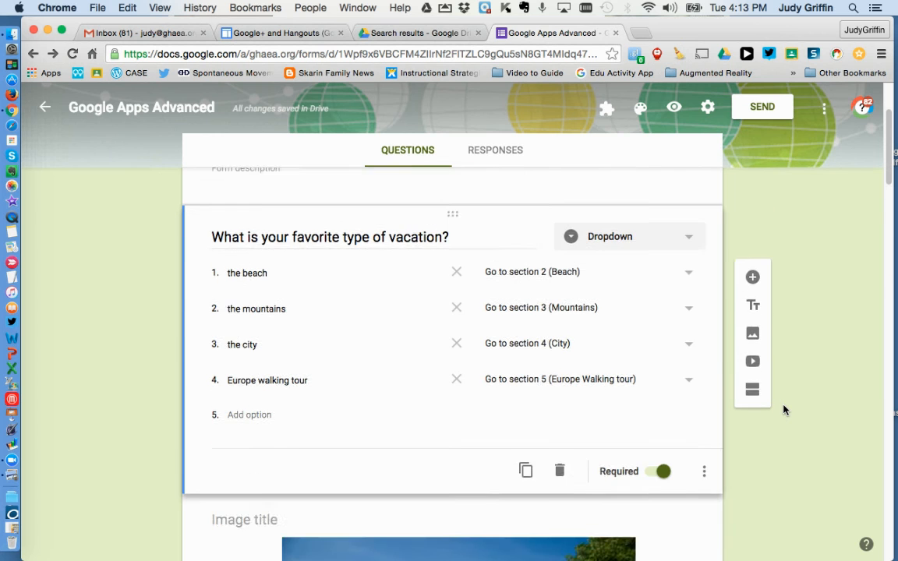
# Step: Preview the form, answer the favorite vacation question with "the mountains" and continue to its section
pyautogui.click(673, 110)
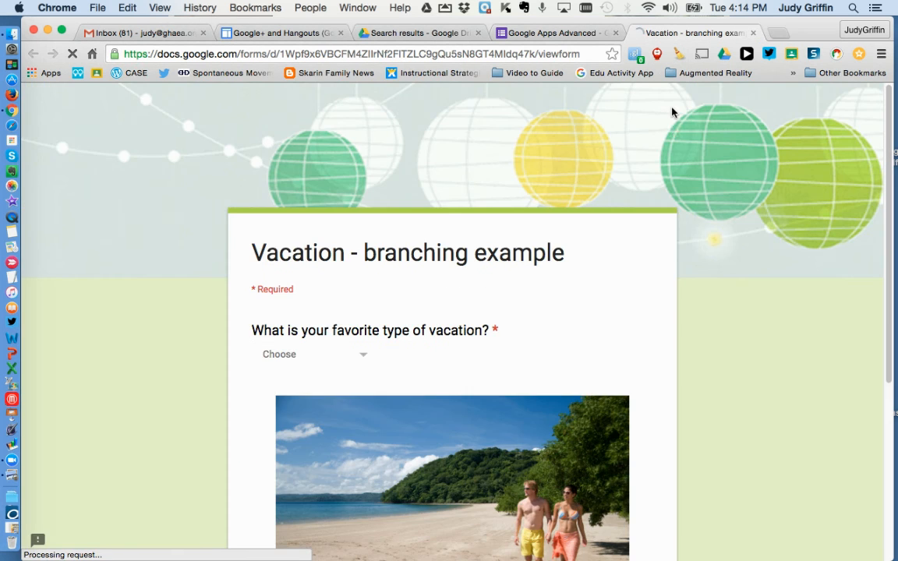
pyautogui.scroll(-2, 725, 399)
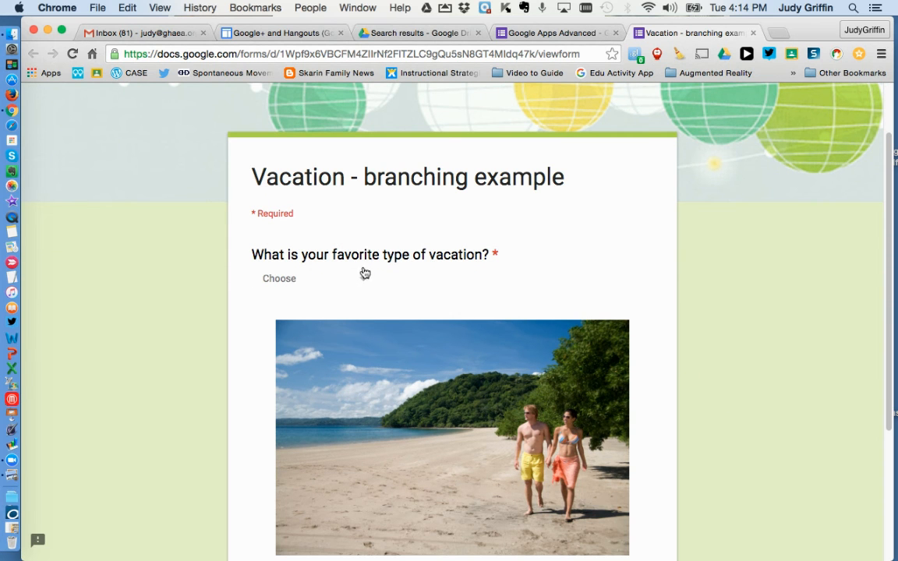
pyautogui.click(361, 282)
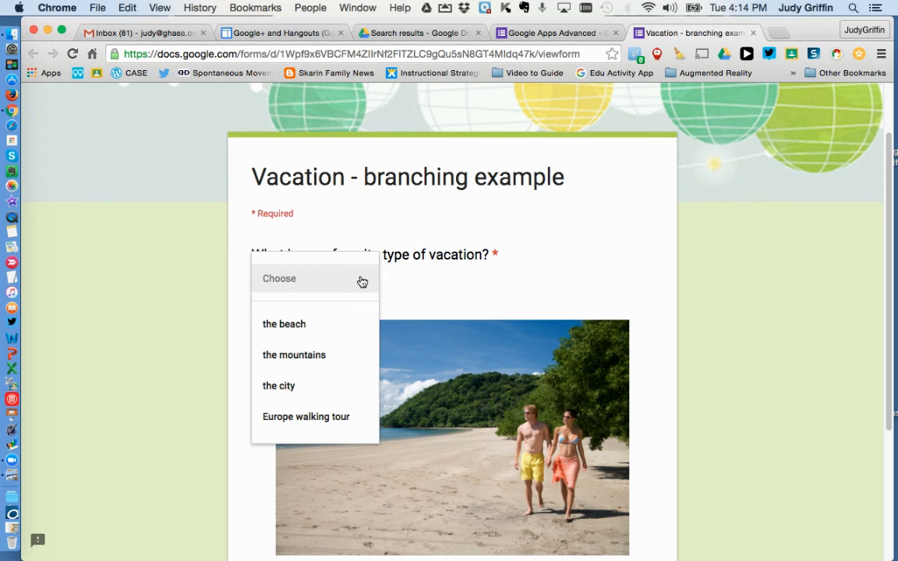
pyautogui.click(312, 356)
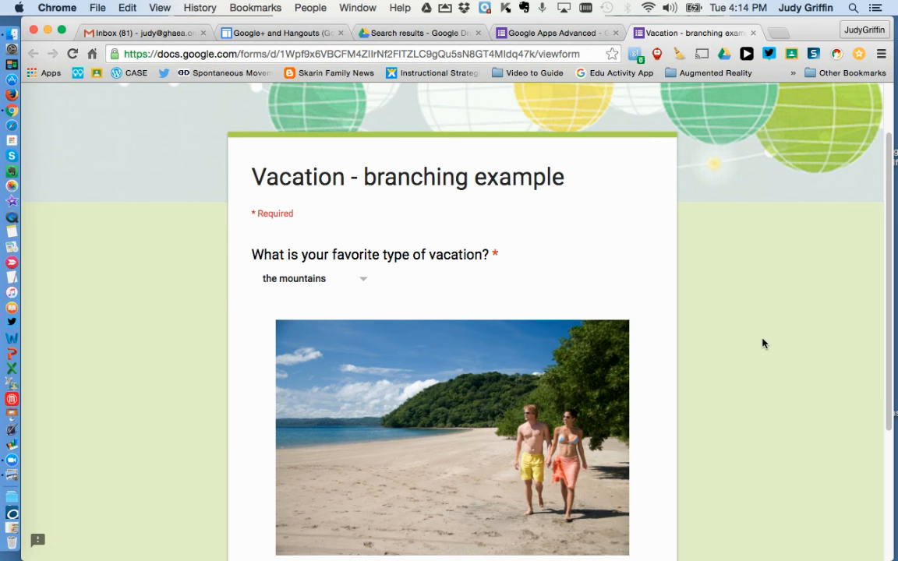
pyautogui.scroll(-5, 762, 343)
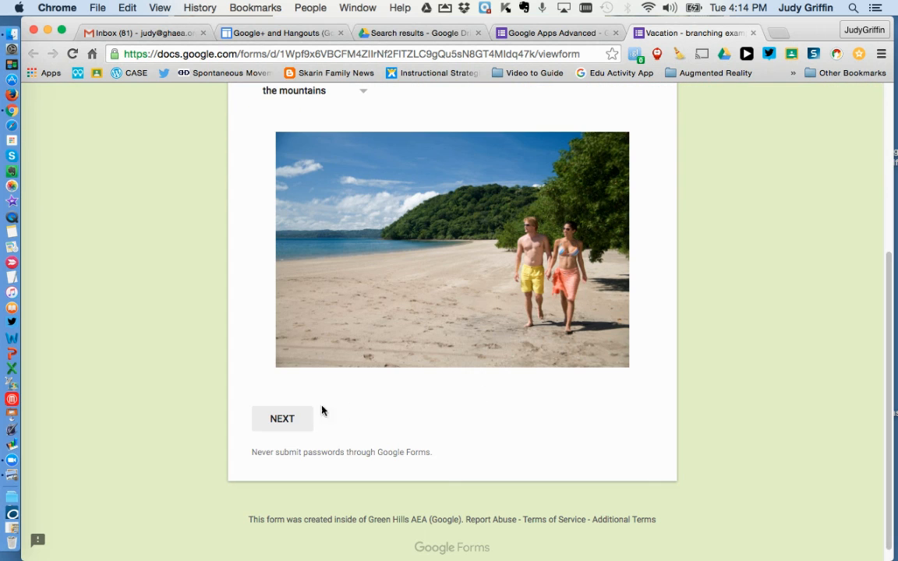
pyautogui.click(282, 419)
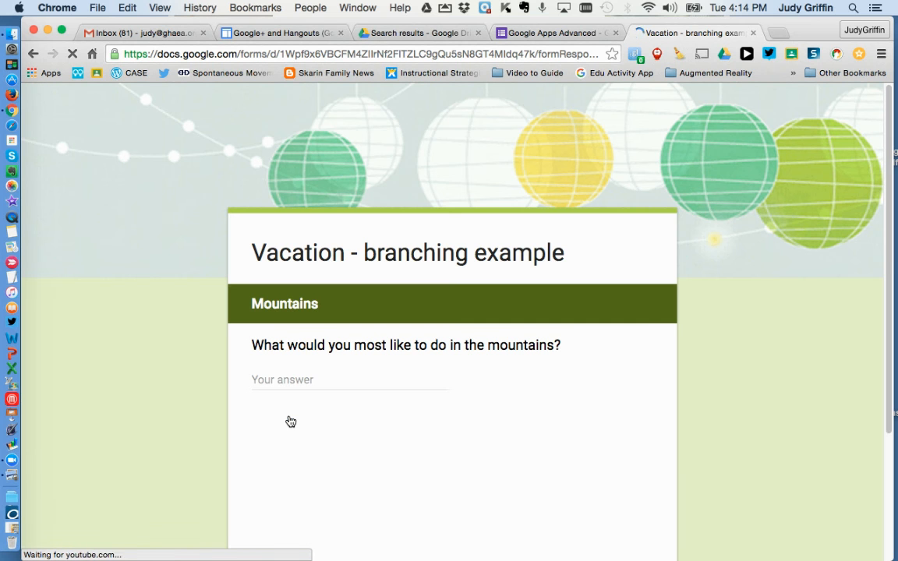
# Step: Answer the mountains activity question with "hike" and return to the form's first page
pyautogui.click(309, 378)
pyautogui.write('hike')
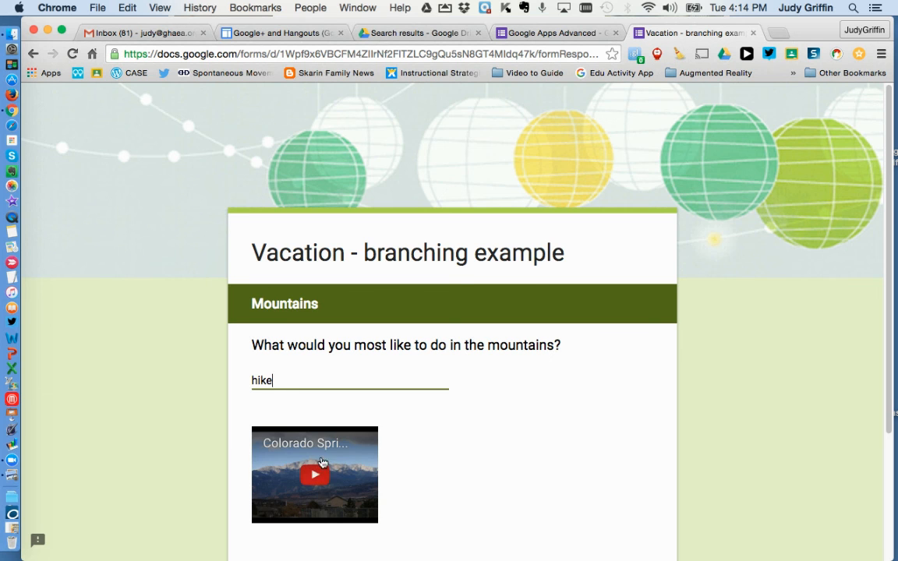
pyautogui.scroll(-3, 555, 445)
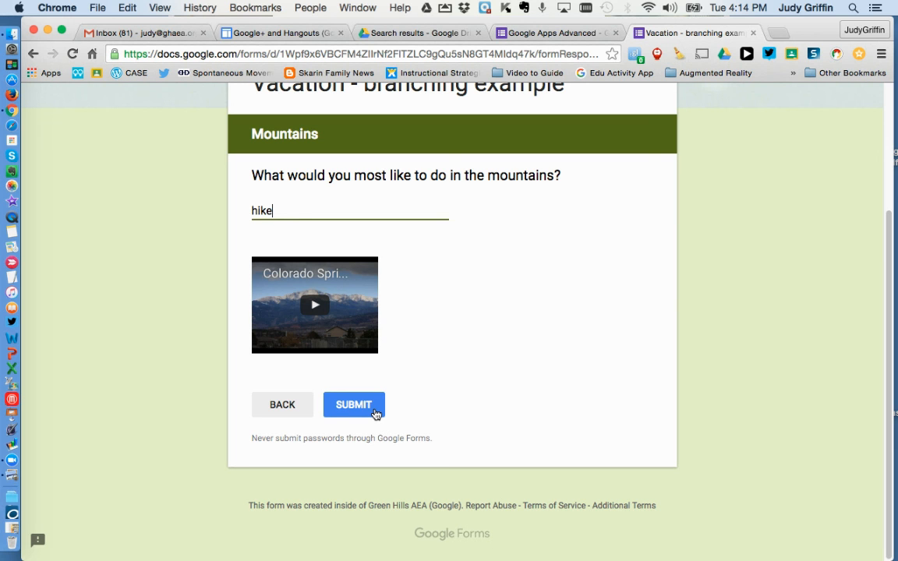
pyautogui.click(285, 405)
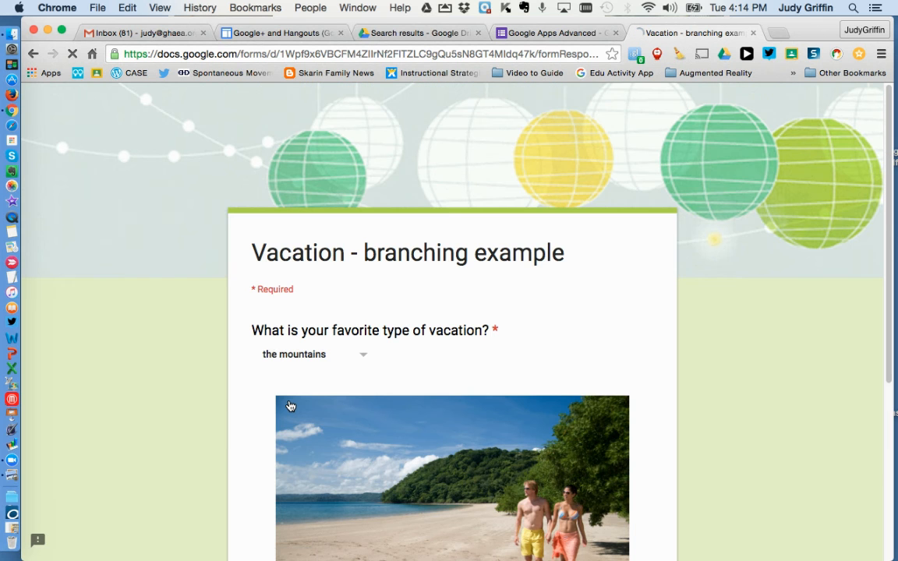
# Step: Change the favorite vacation answer to "Europe walking tour" and continue to its section
pyautogui.scroll(-5, 530, 380)
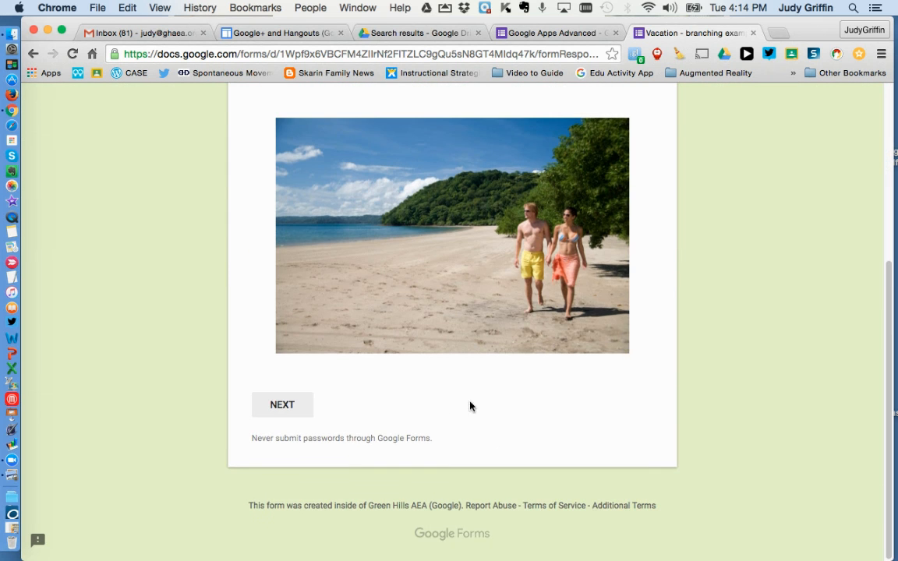
pyautogui.scroll(3, 450, 407)
pyautogui.scroll(3, 603, 417)
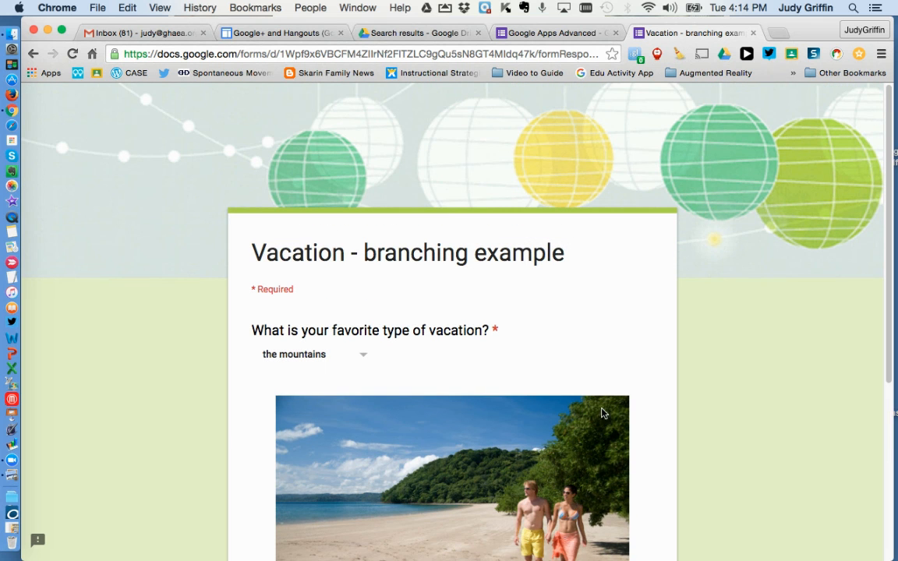
pyautogui.click(361, 356)
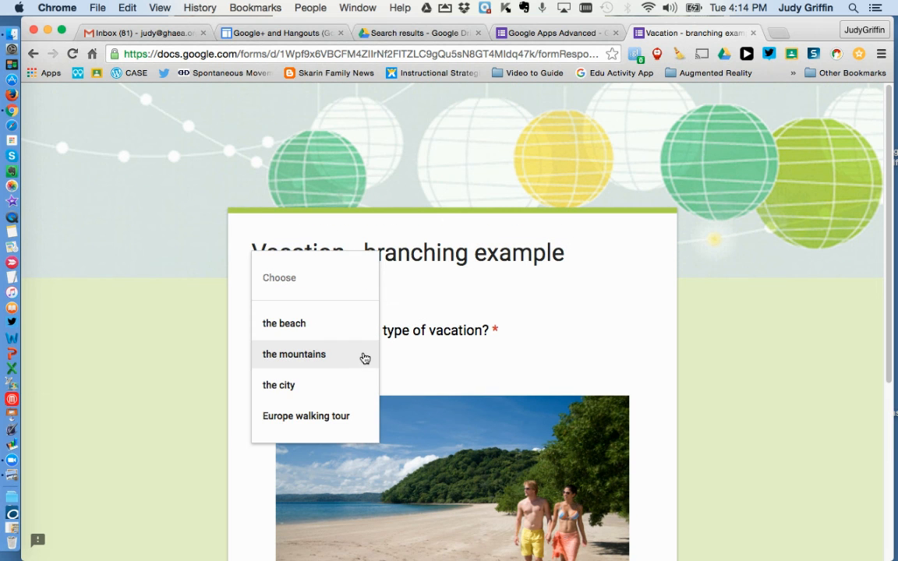
pyautogui.click(295, 419)
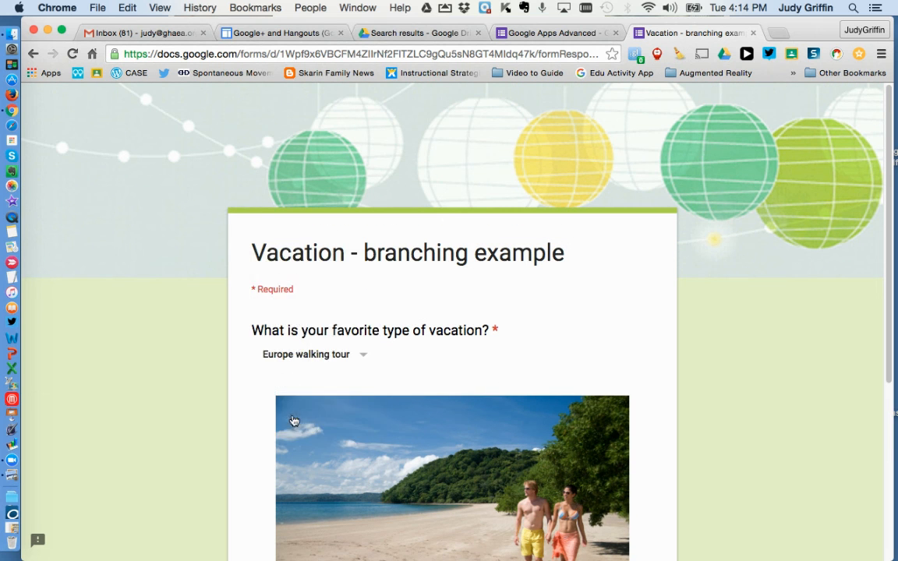
pyautogui.scroll(-5, 779, 393)
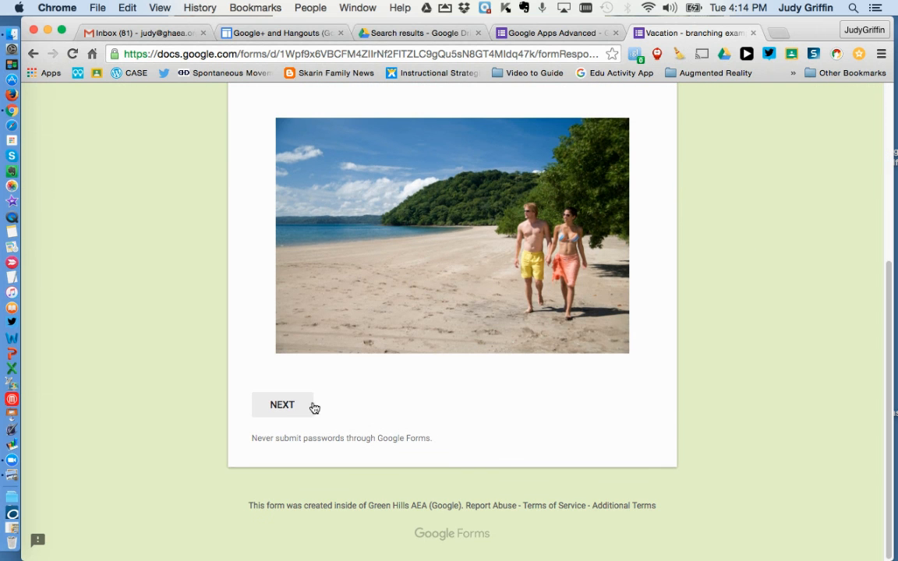
pyautogui.click(302, 406)
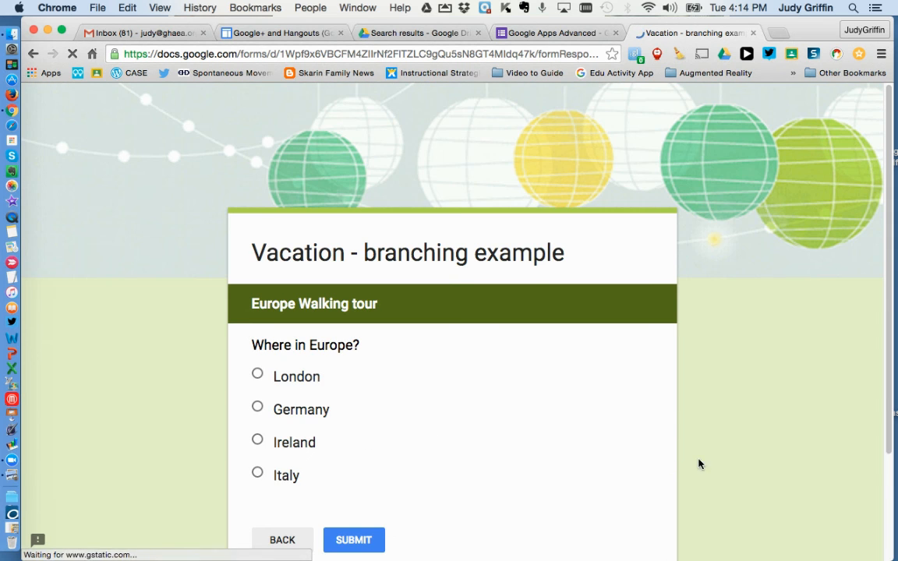
# Step: Choose Germany as the answer to "Where in Europe?" in the form preview
pyautogui.scroll(-2, 752, 463)
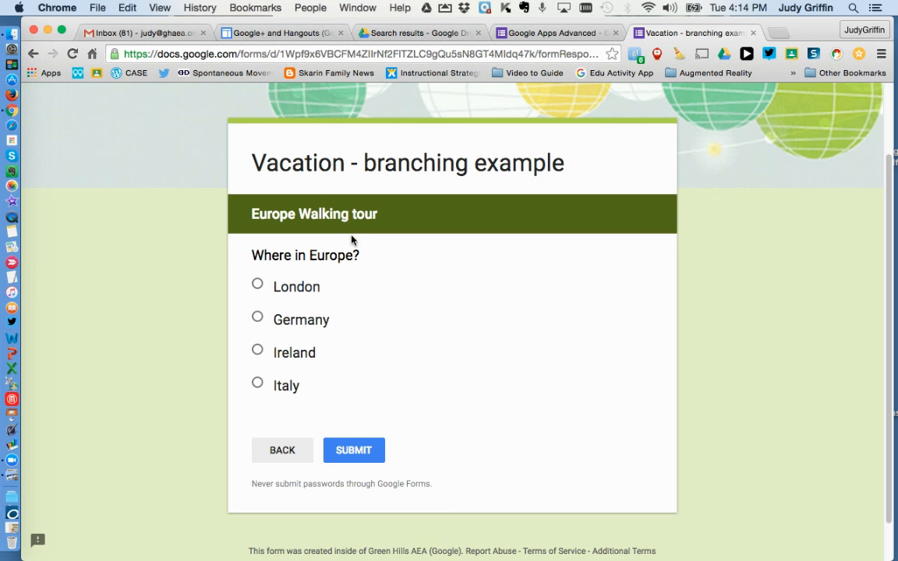
pyautogui.click(257, 317)
pyautogui.scroll(3, 811, 300)
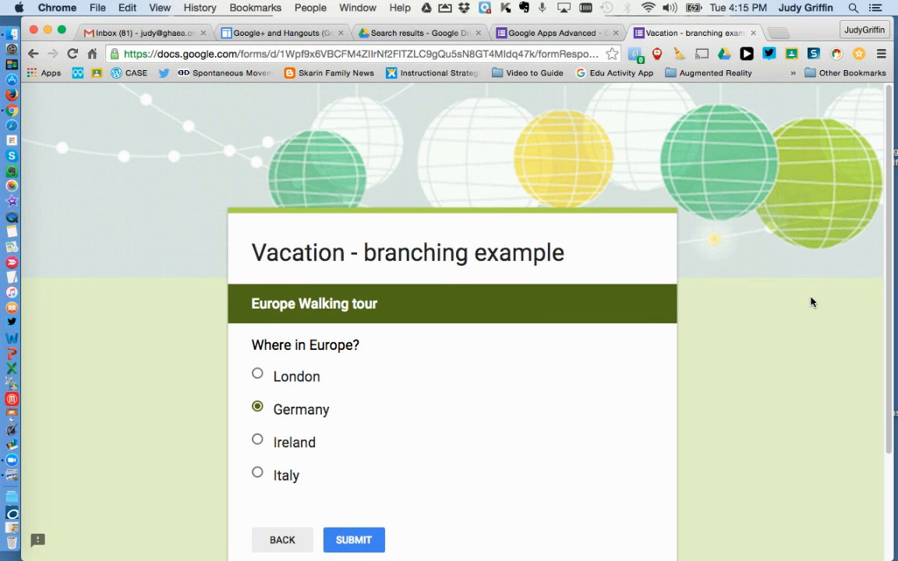